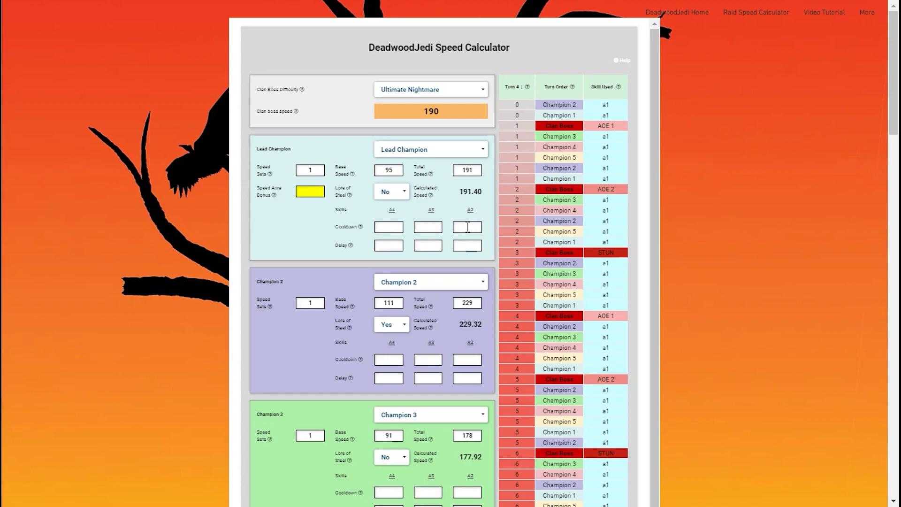
Set the Lead Champion's A2 and A3 cooldowns to 4 each.
left_click(468, 227)
type("4")
left_click(425, 226)
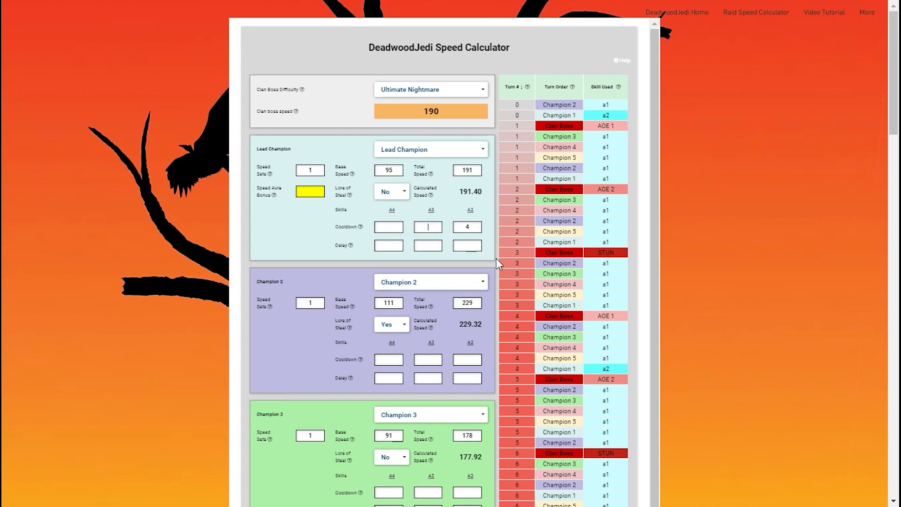
left_click(493, 249)
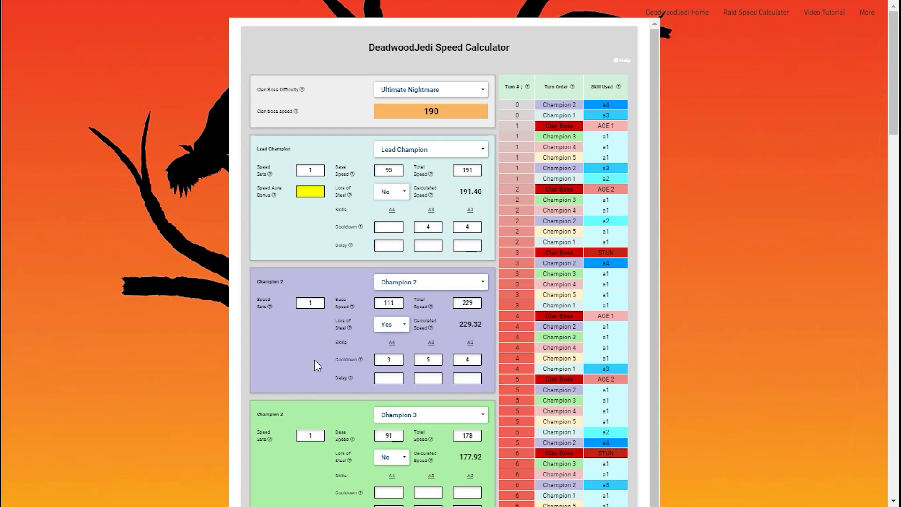
Clear Champion 2's A4, A3 and A2 cooldowns, then give A3 a cooldown of 4.
left_click(401, 359)
key("BackSpace")
double_click(431, 360)
key("BackSpace")
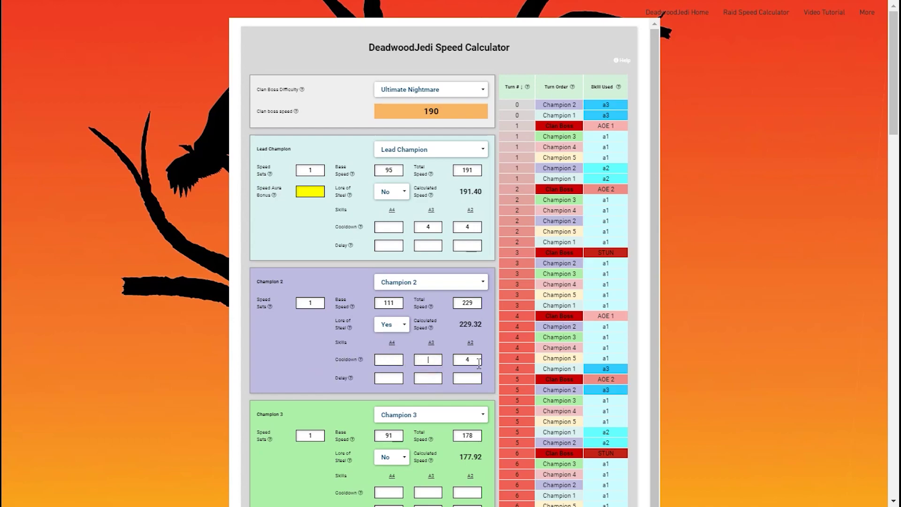
double_click(474, 360)
key("BackSpace")
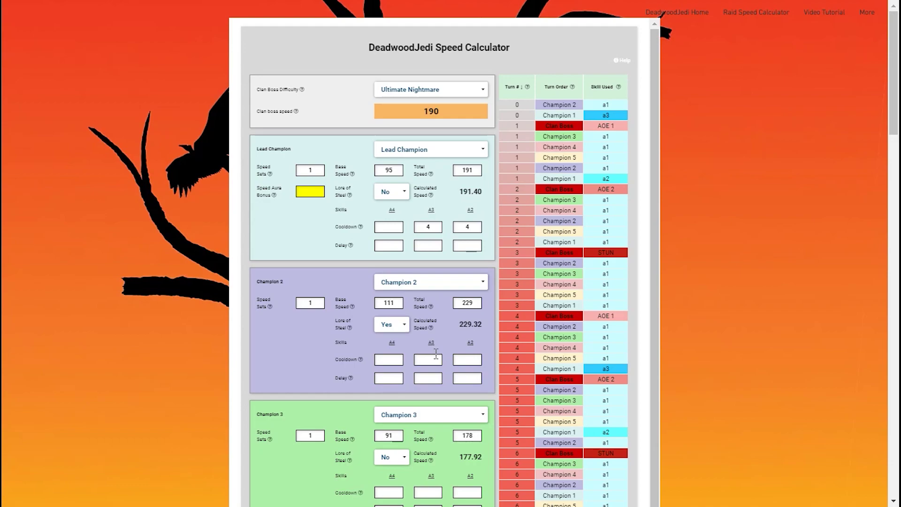
left_click(435, 360)
type("4")
left_click(272, 370)
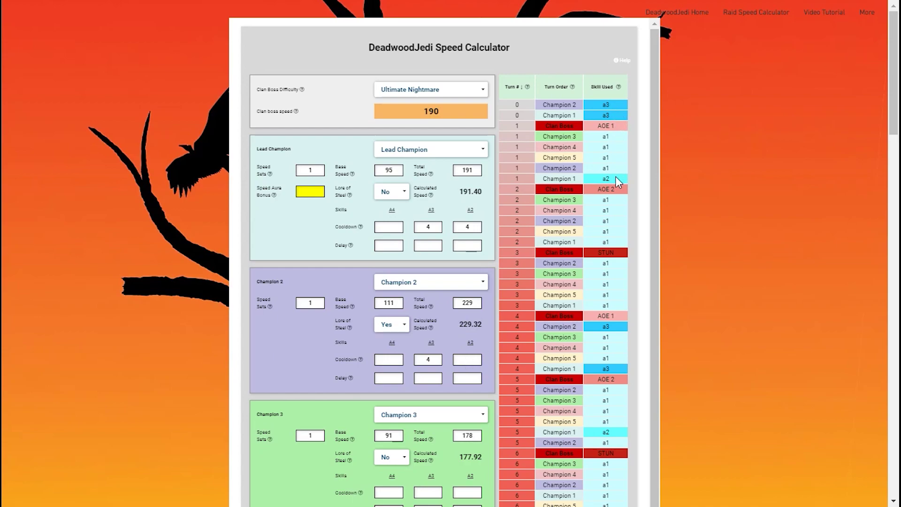
Scroll down through the turn order table and back up to review it.
scroll(600, 306, "down", 5)
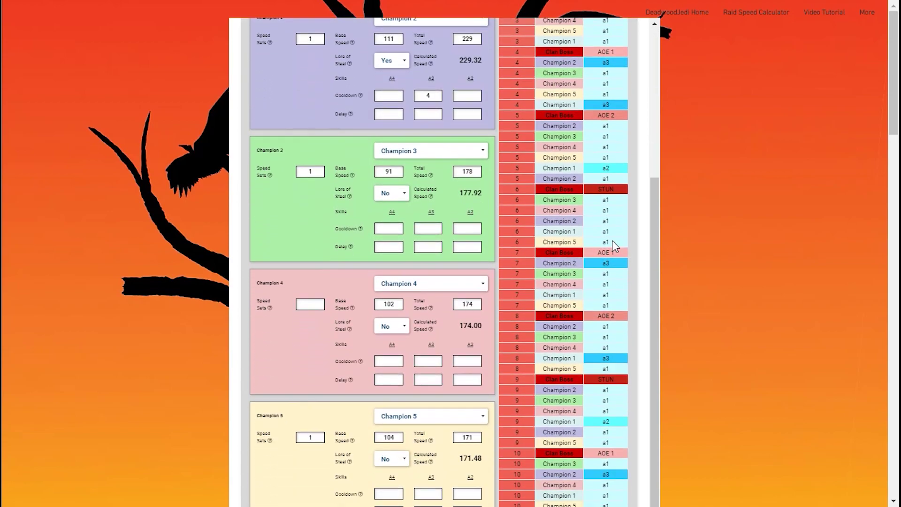
scroll(571, 310, "down", 4)
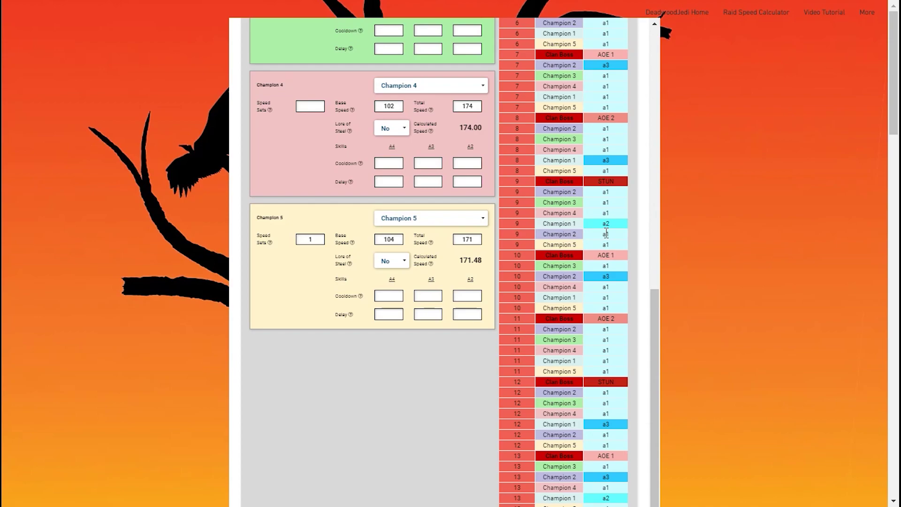
scroll(606, 233, "up", 10)
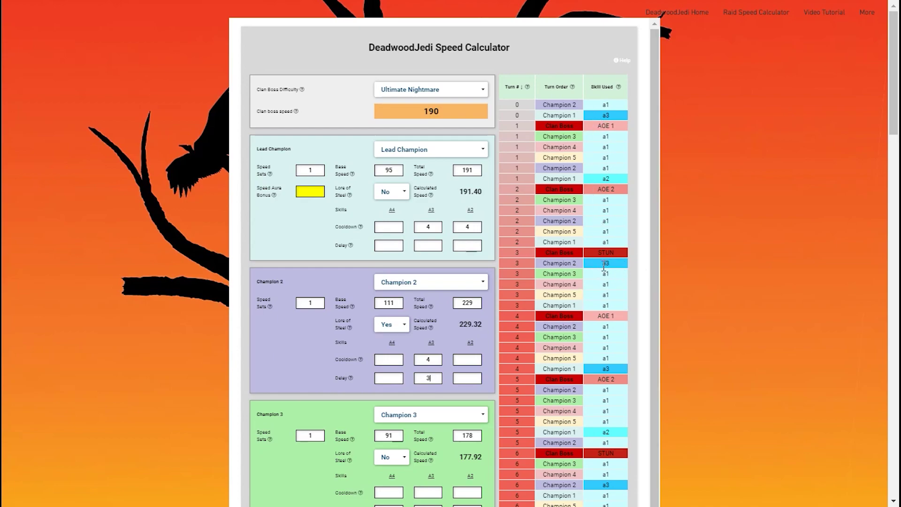
scroll(629, 266, "down", 5)
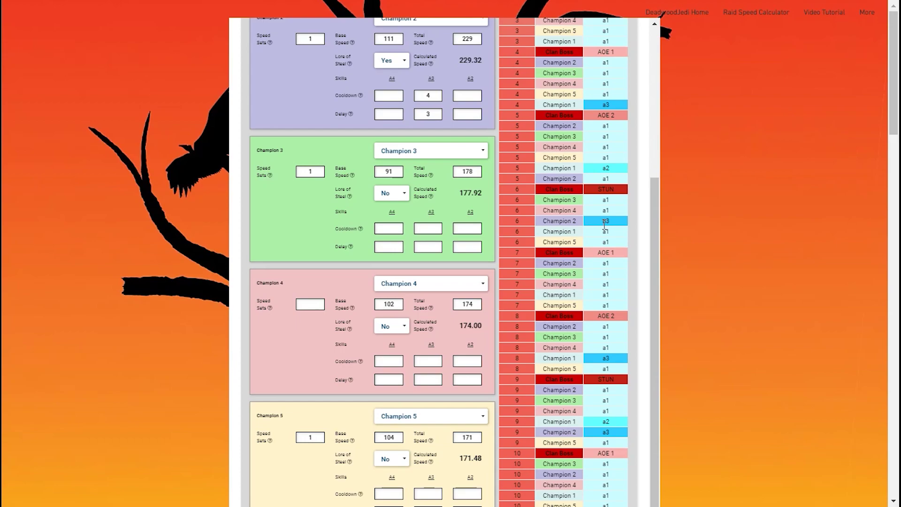
scroll(593, 277, "down", 2)
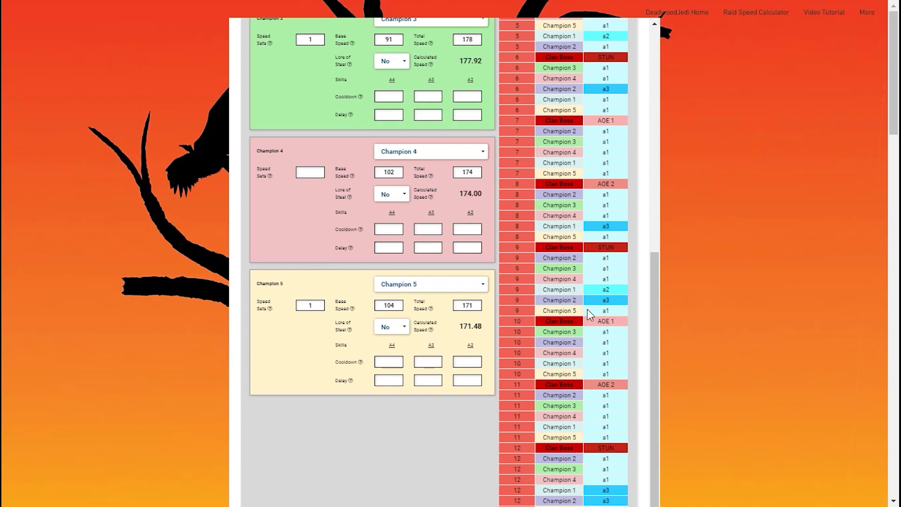
scroll(478, 302, "up", 7)
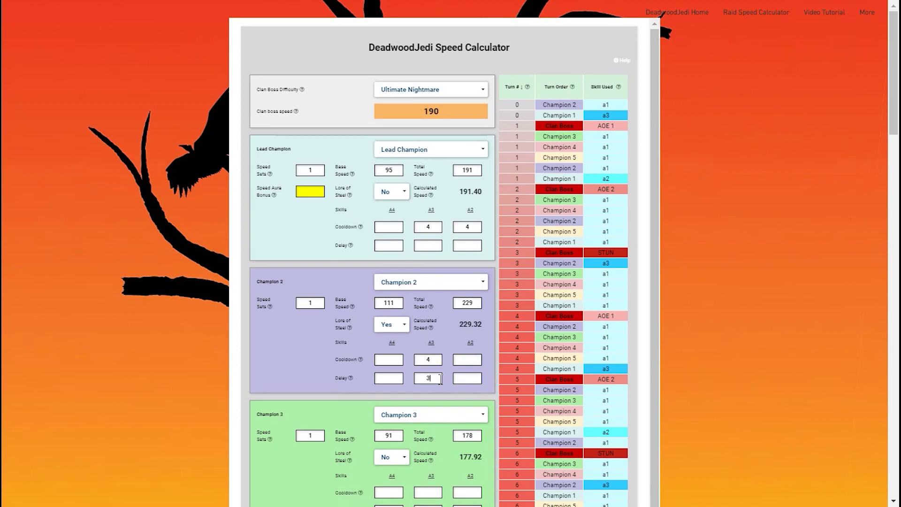
Give Champion 5's A2 a cooldown of 3 and a delay of 2.
scroll(451, 406, "down", 7)
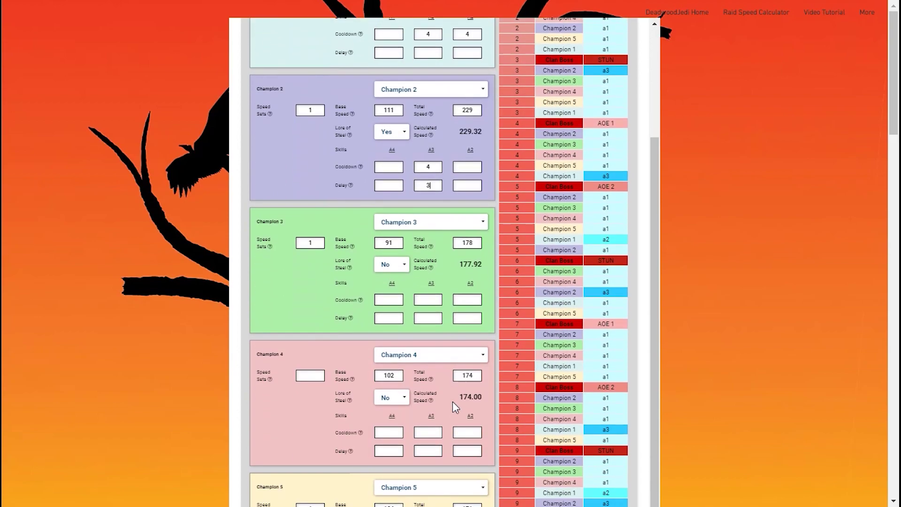
left_click(467, 424)
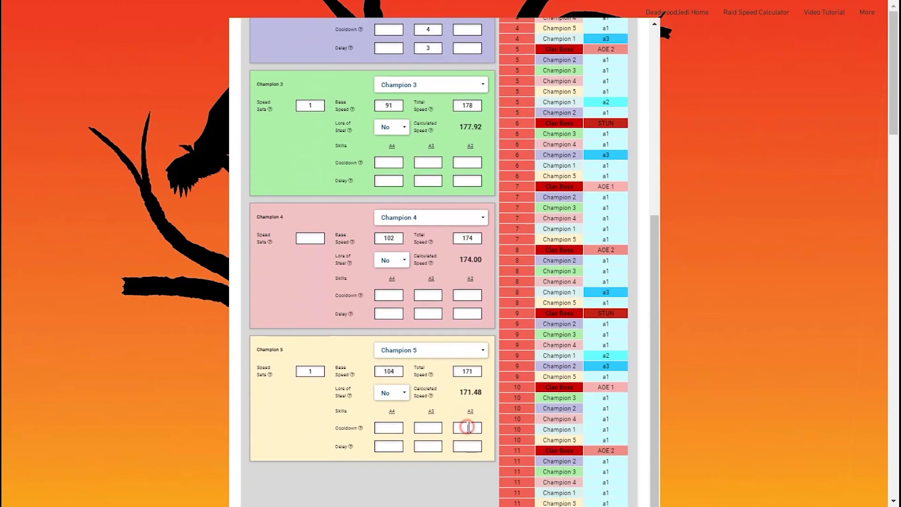
type("3")
left_click(470, 446)
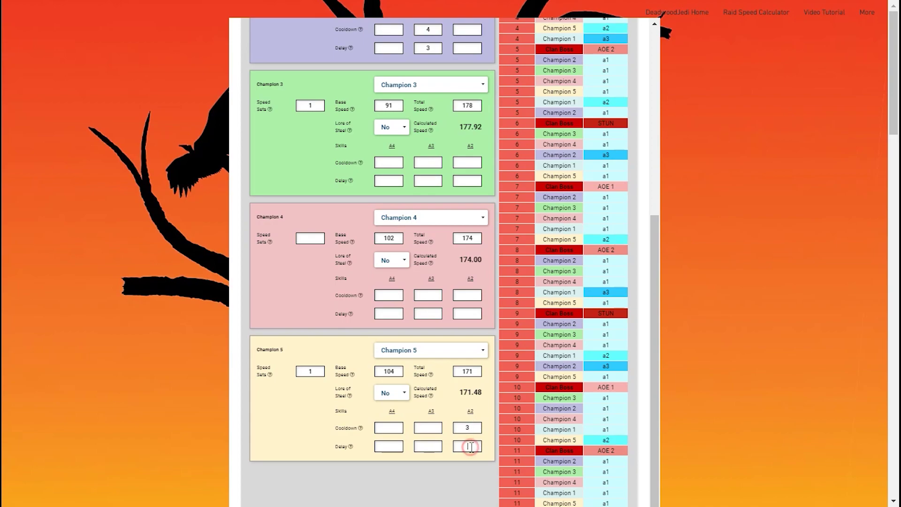
type("2")
left_click(234, 350)
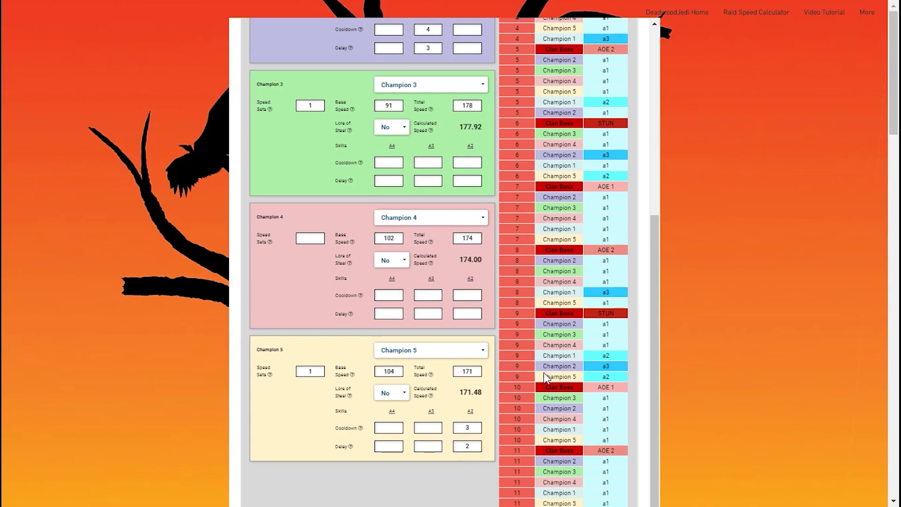
scroll(616, 373, "up", 3)
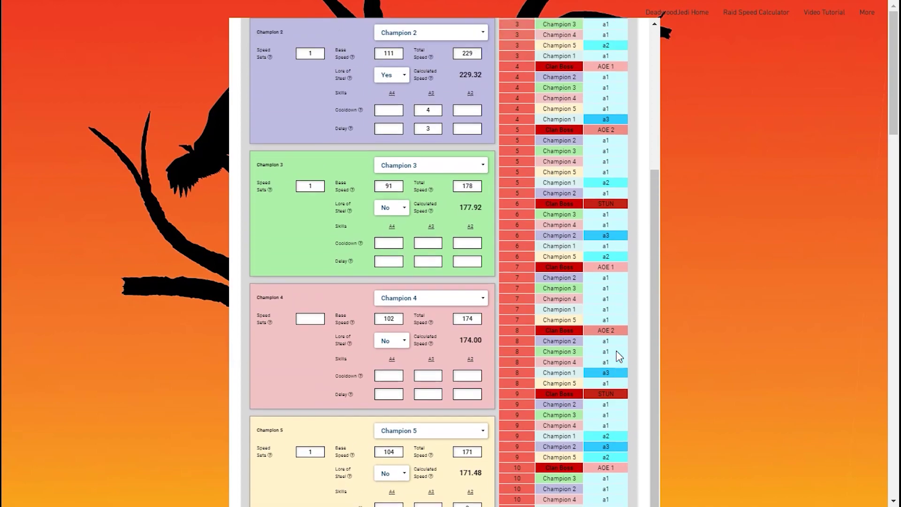
scroll(605, 314, "up", 4)
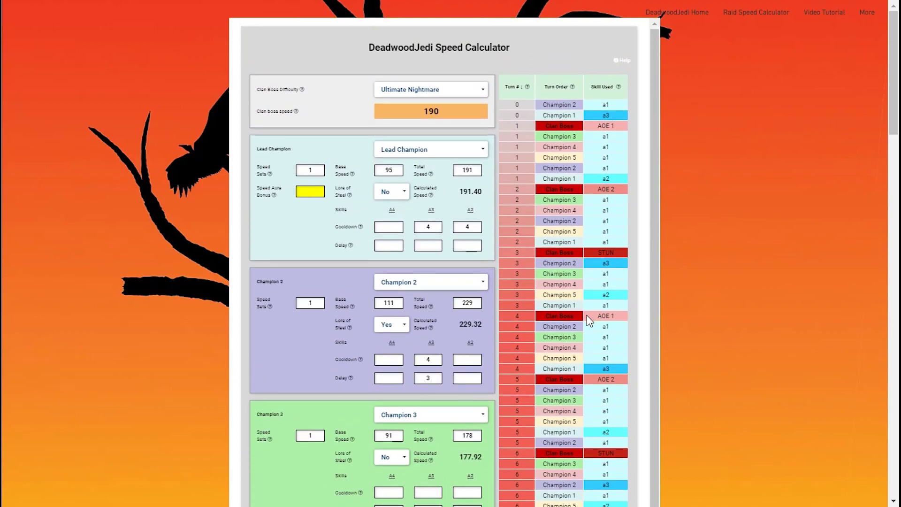
scroll(468, 352, "down", 1)
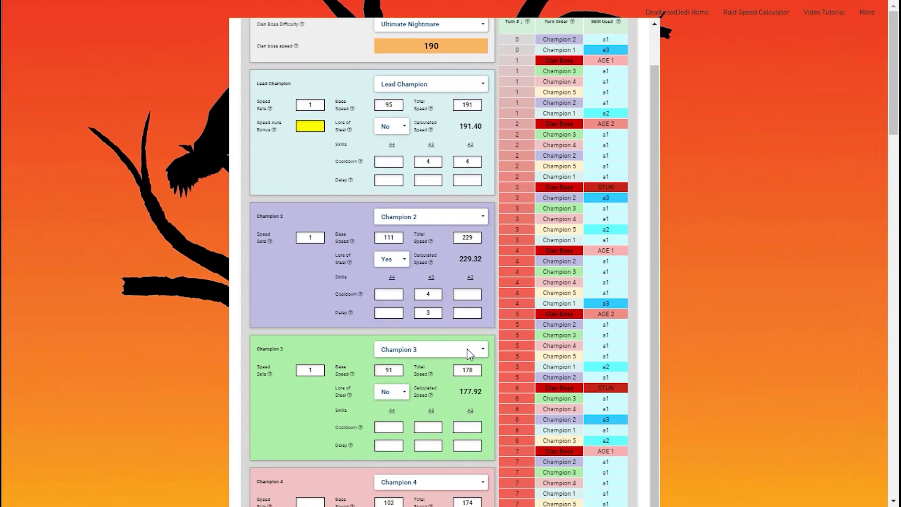
scroll(469, 362, "up", 1)
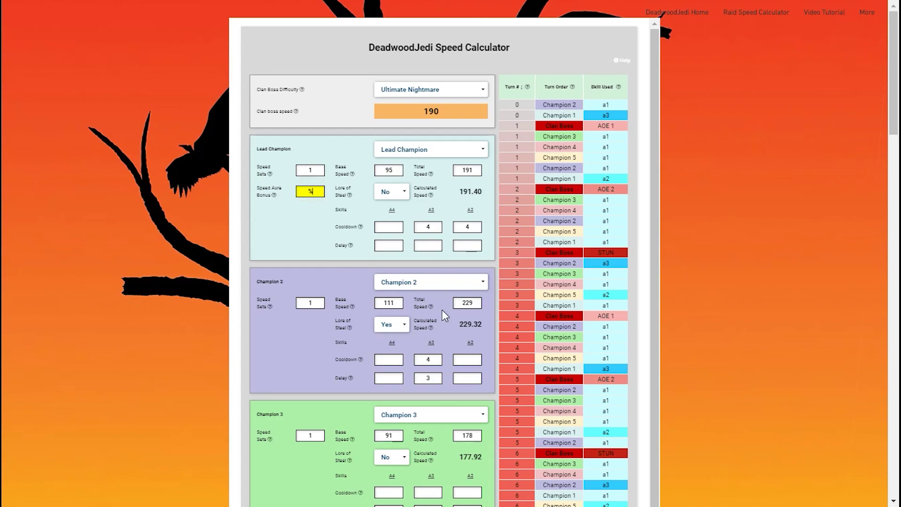
Apply a 19% speed aura bonus, then clear it so Lead speed returns to 191.40.
type("19")
left_click(442, 310)
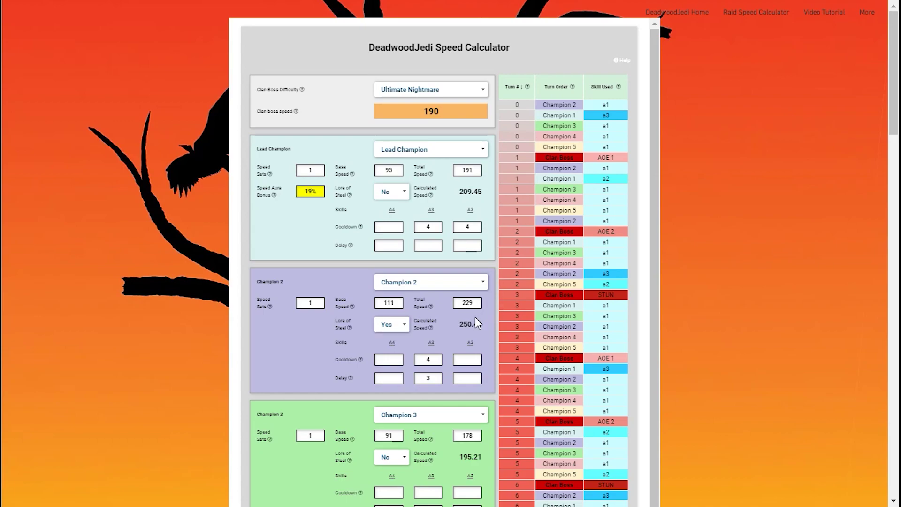
double_click(306, 191)
key("BackSpace")
left_click(286, 232)
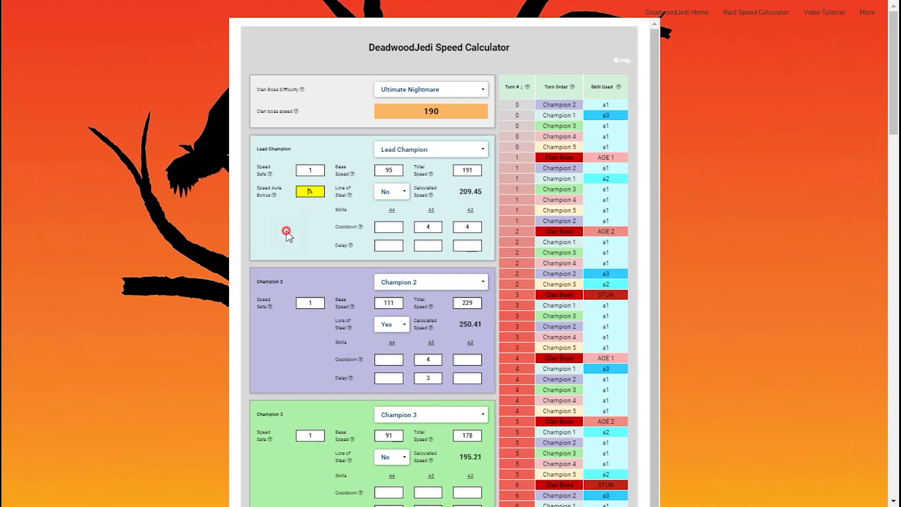